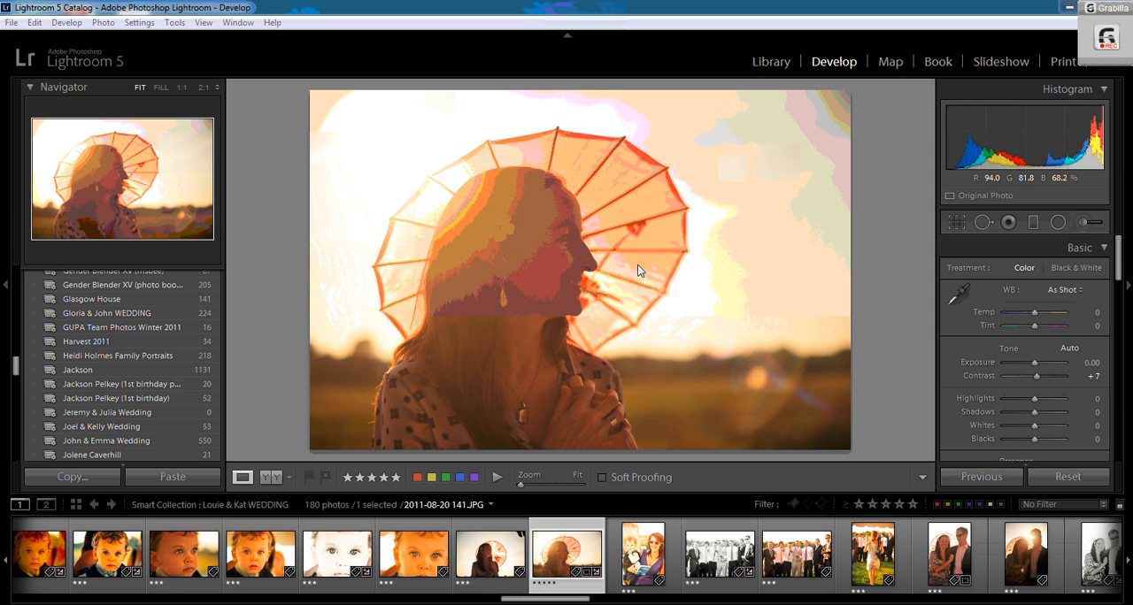
# - Create a virtual copy of the selected umbrella portrait
pyautogui.rightClick(571, 557)
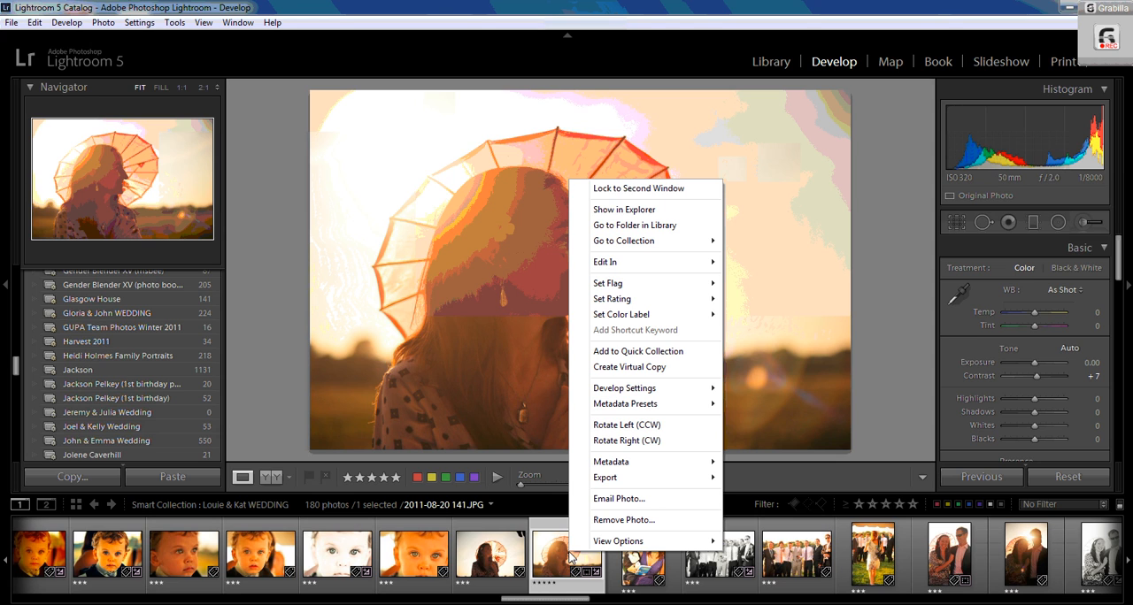
pyautogui.click(652, 366)
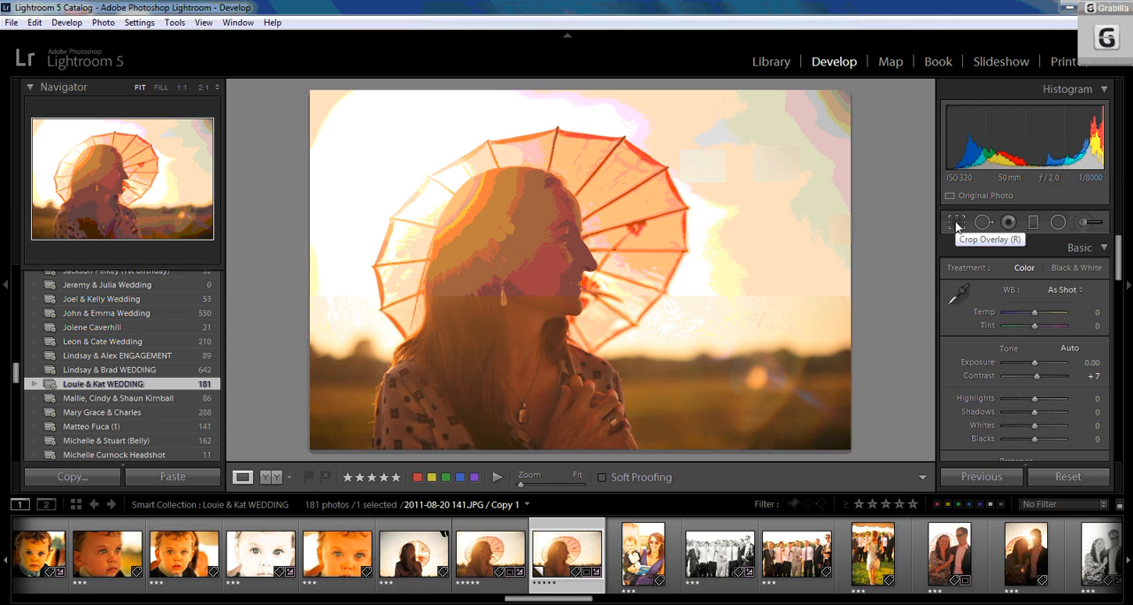
# - Open the crop tool and set the aspect ratio to 4 x 5 / 8 x 10
pyautogui.click(957, 226)
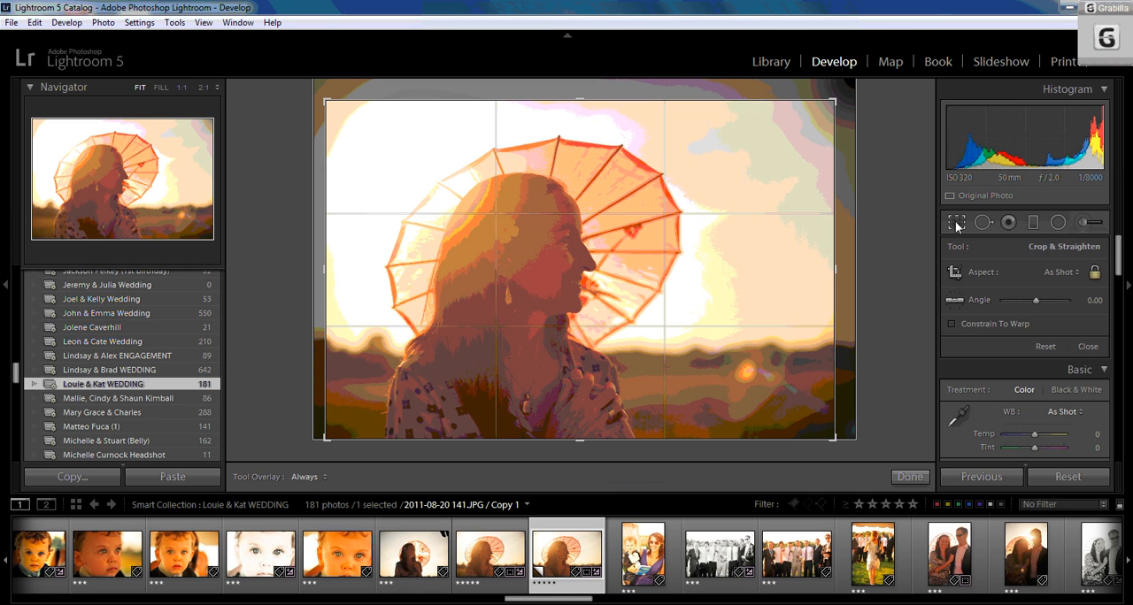
pyautogui.click(1068, 274)
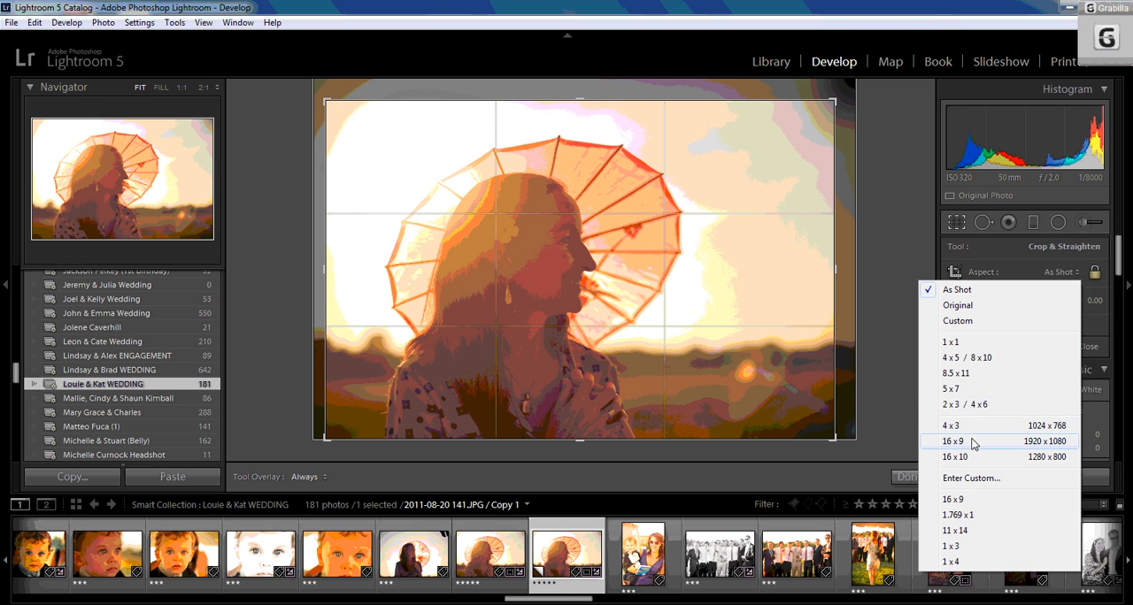
pyautogui.click(979, 357)
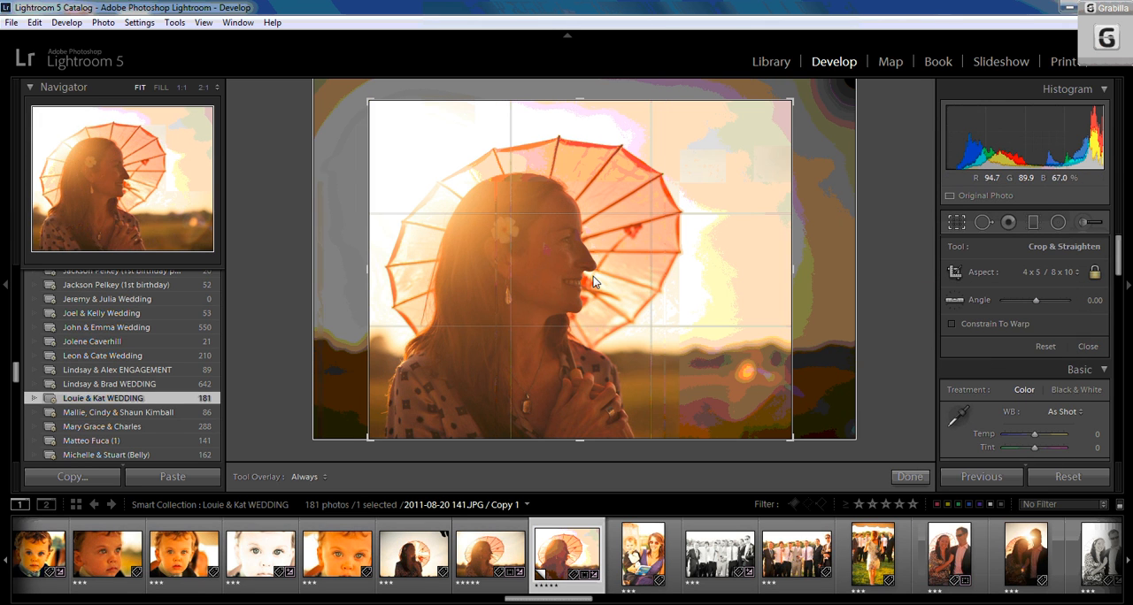
# - Reposition and resize the crop frame around the woman and umbrella, then apply the crop
pyautogui.moveTo(594, 281); pyautogui.dragTo(566, 251)
pyautogui.moveTo(792, 100)
pyautogui.mouseDown()
pyautogui.moveTo(804, 106)
pyautogui.moveTo(820, 89)
pyautogui.moveTo(766, 105)
pyautogui.moveTo(800, 93)
pyautogui.mouseUp()
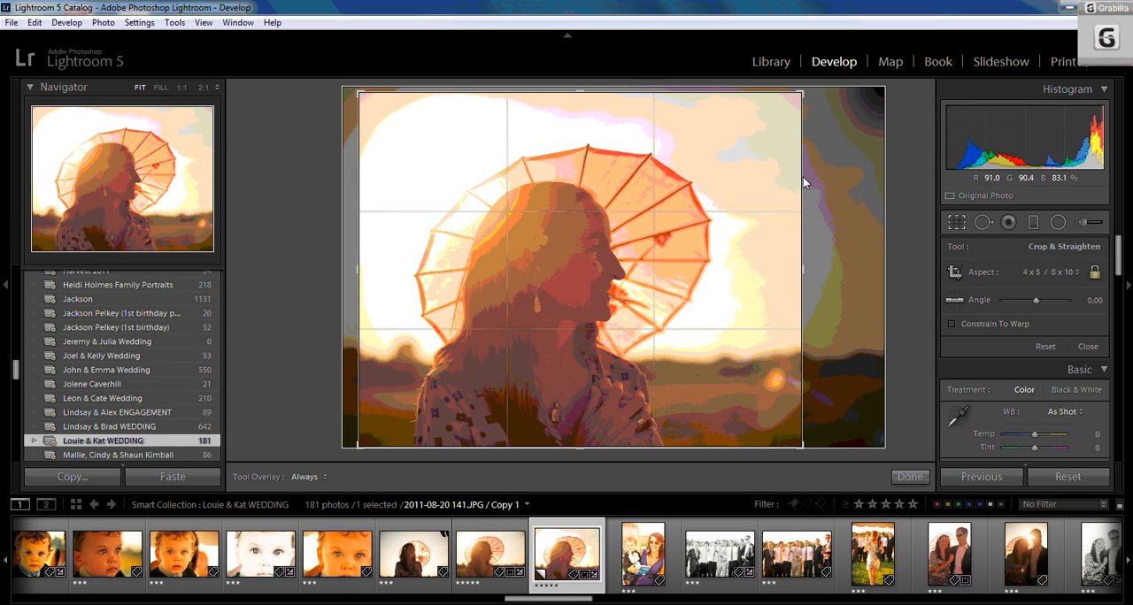
pyautogui.moveTo(665, 286); pyautogui.dragTo(642, 292)
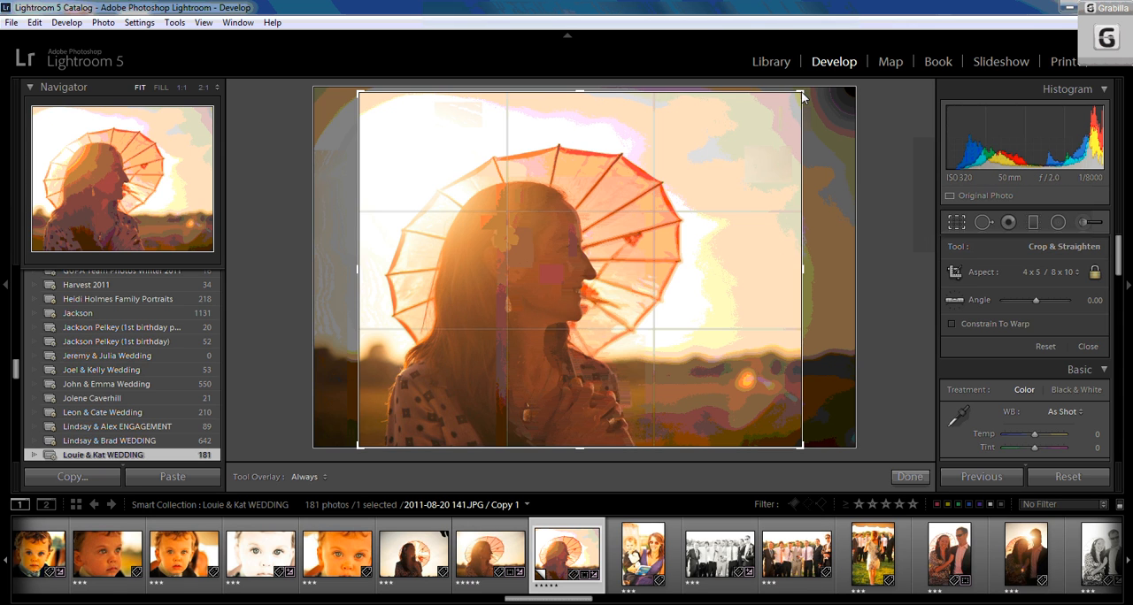
pyautogui.moveTo(801, 92); pyautogui.dragTo(795, 95)
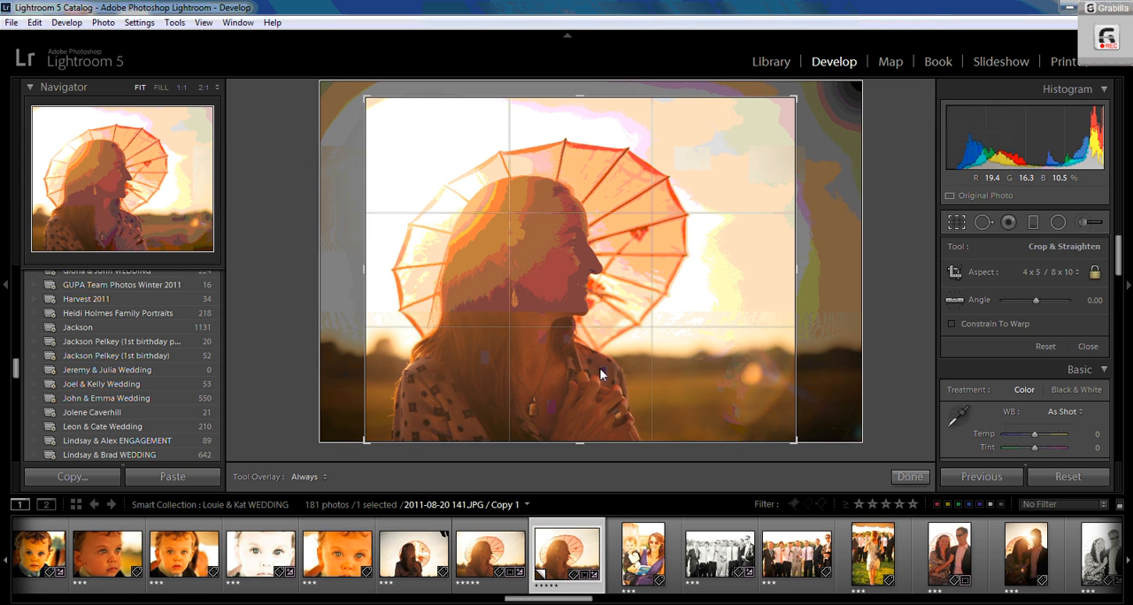
pyautogui.click(909, 477)
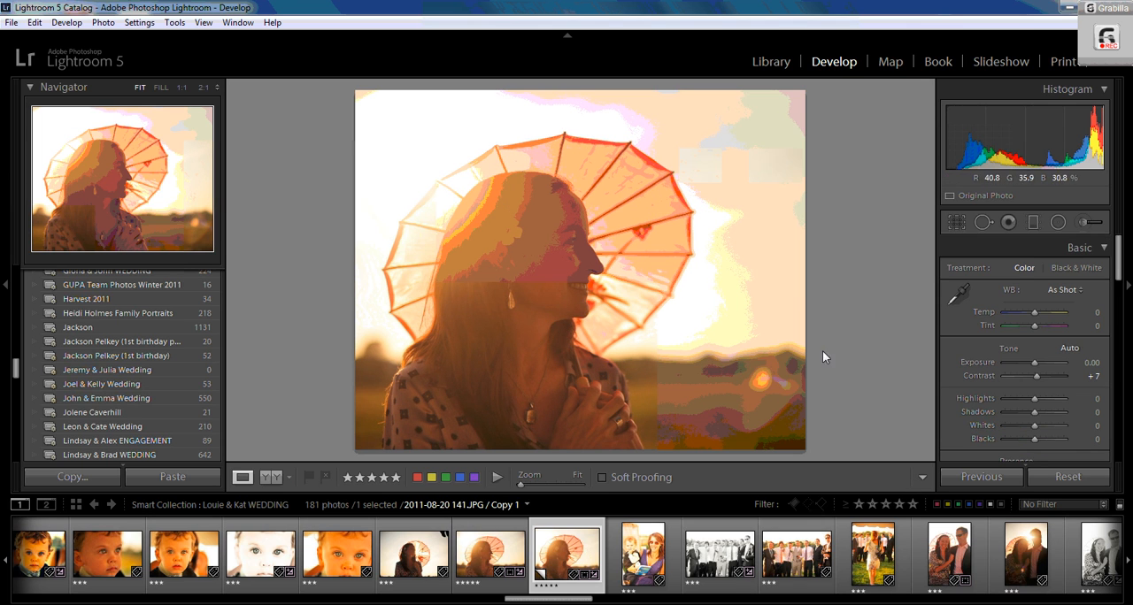
# - Adjust the Basic panel: exposure +0.24, contrast +21, clarity +2 and vibrance +7
pyautogui.moveTo(1029, 362); pyautogui.dragTo(1033, 360)
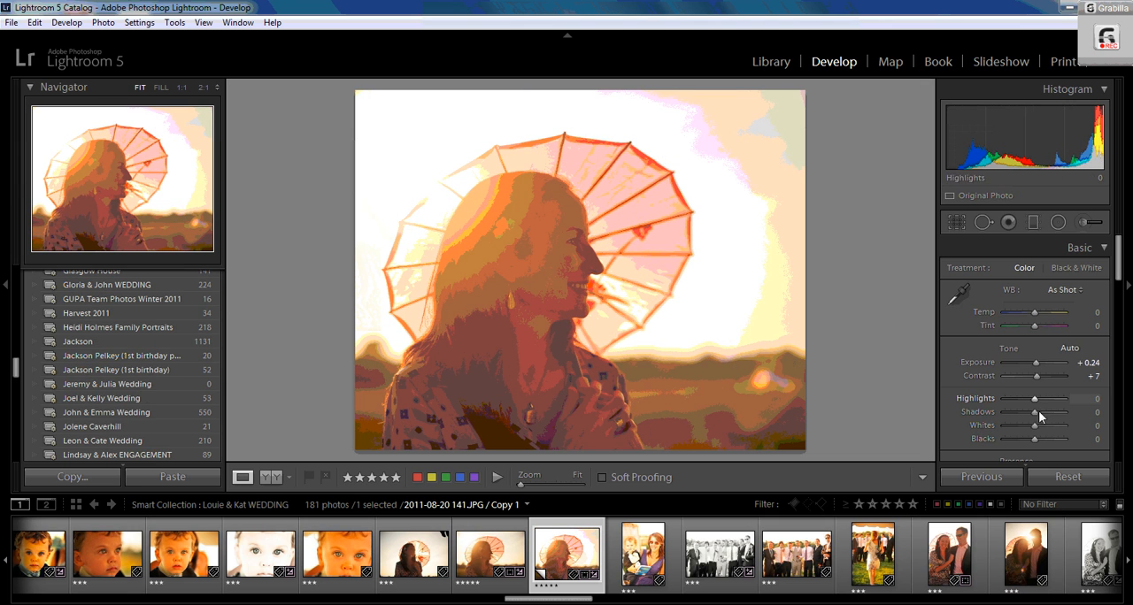
pyautogui.moveTo(1039, 375); pyautogui.dragTo(1039, 376)
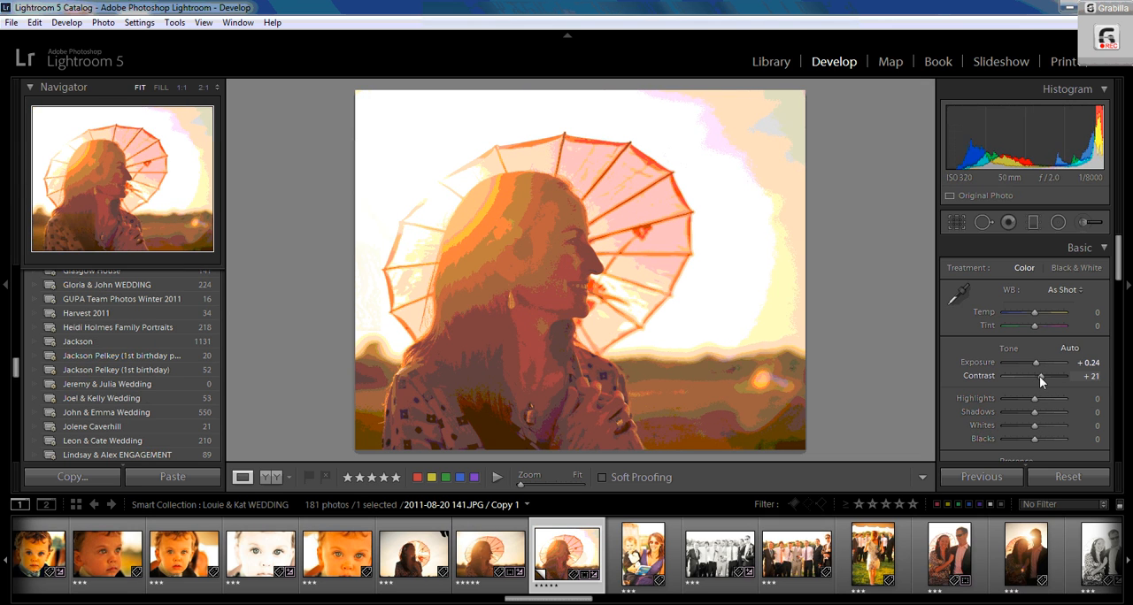
pyautogui.scroll(-5, 1047, 393)
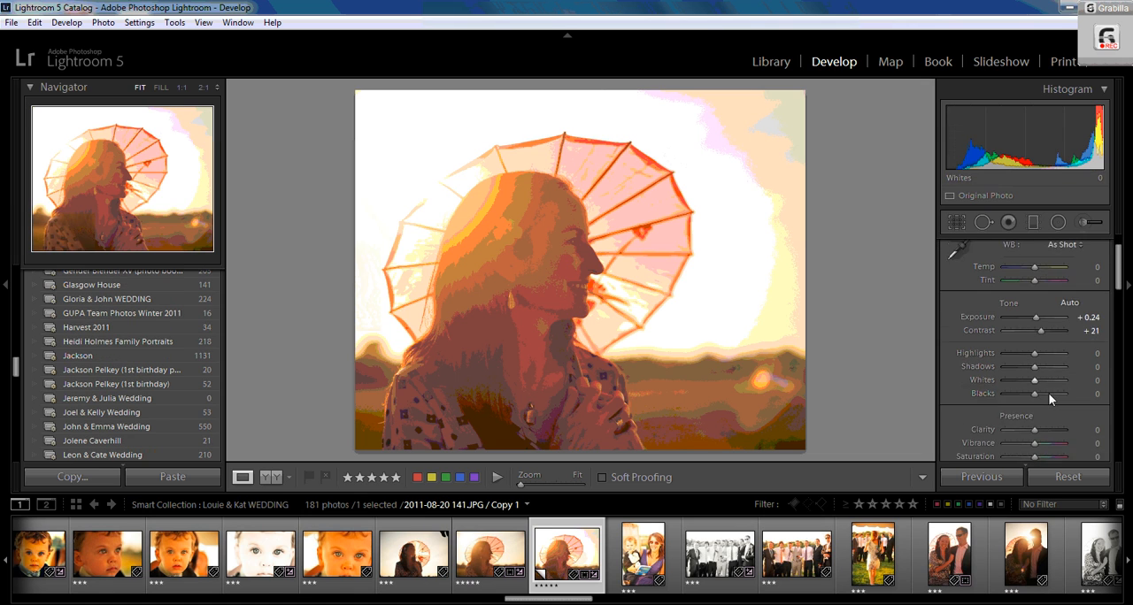
pyautogui.moveTo(1031, 354); pyautogui.dragTo(1033, 354)
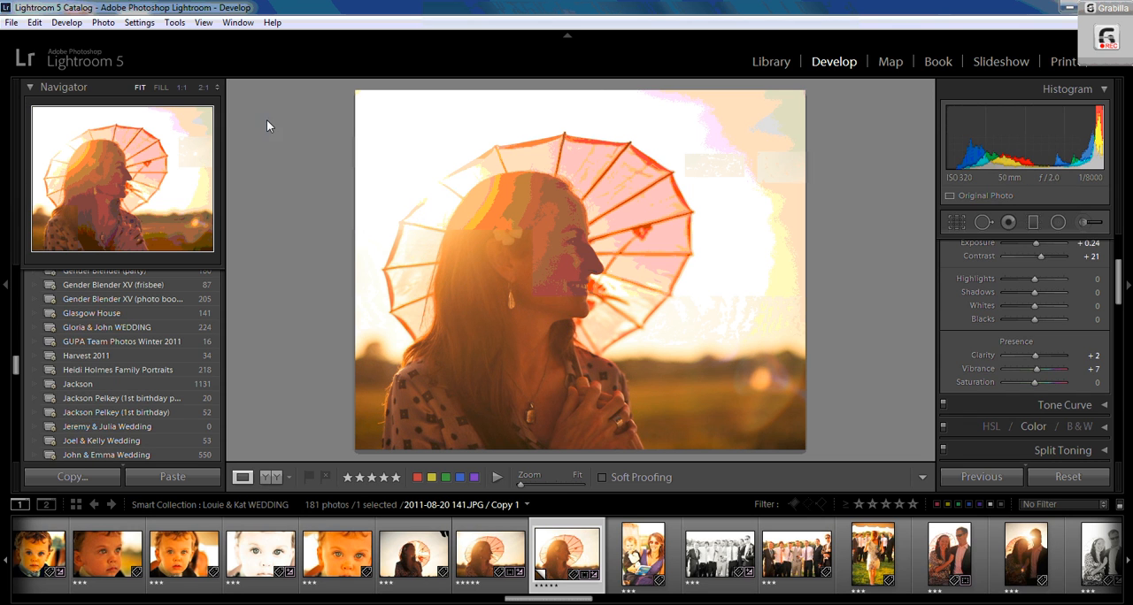
# - Open the export dialog and set the export folder to the Desktop
pyautogui.click(10, 23)
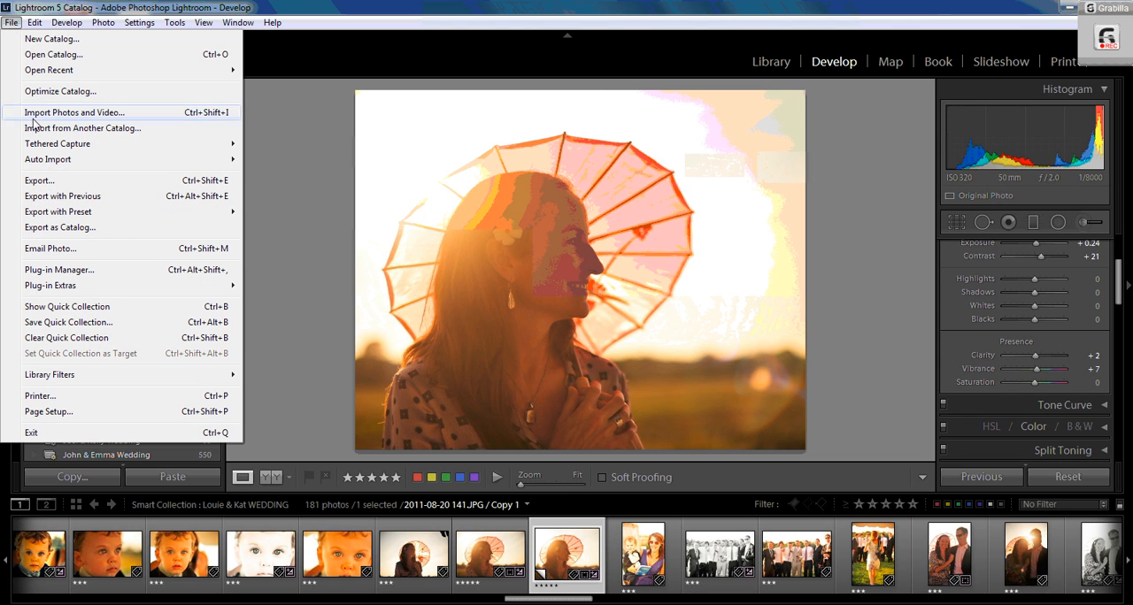
pyautogui.click(40, 180)
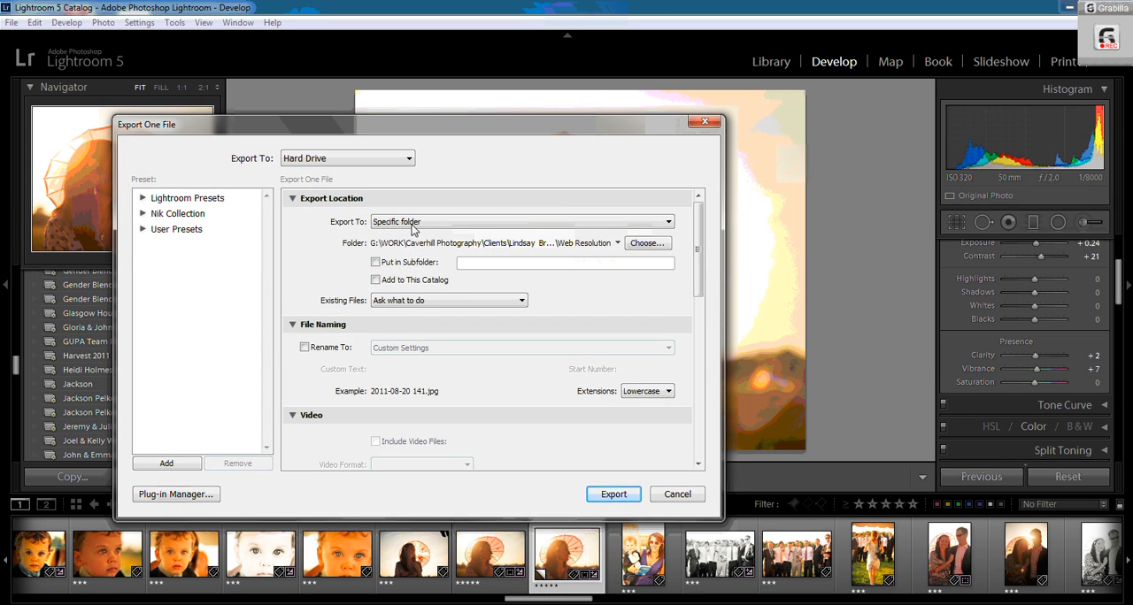
pyautogui.click(647, 244)
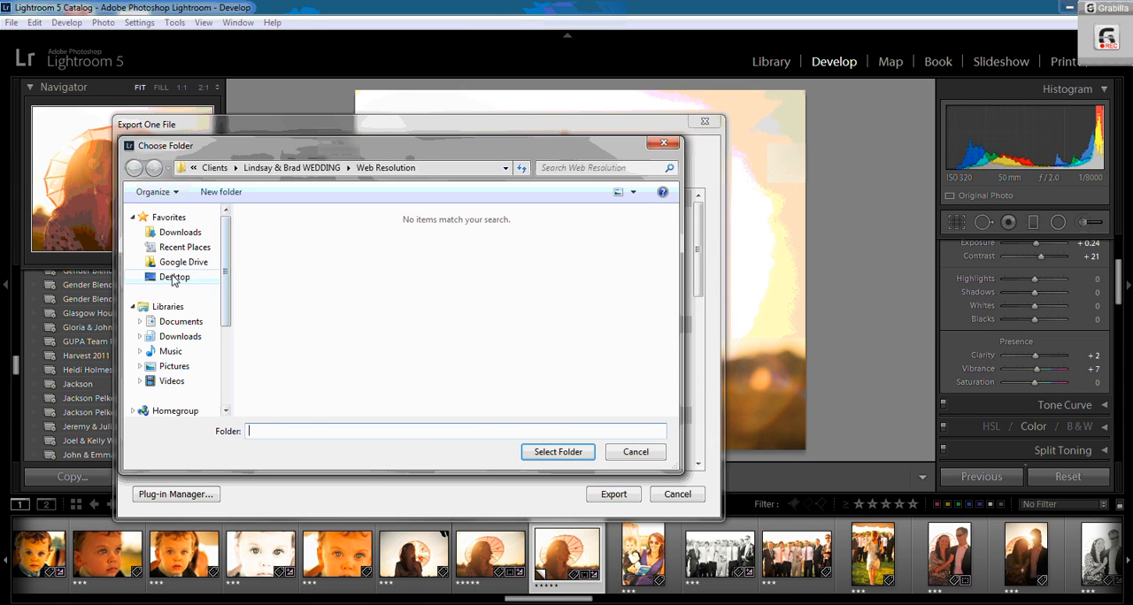
pyautogui.click(173, 277)
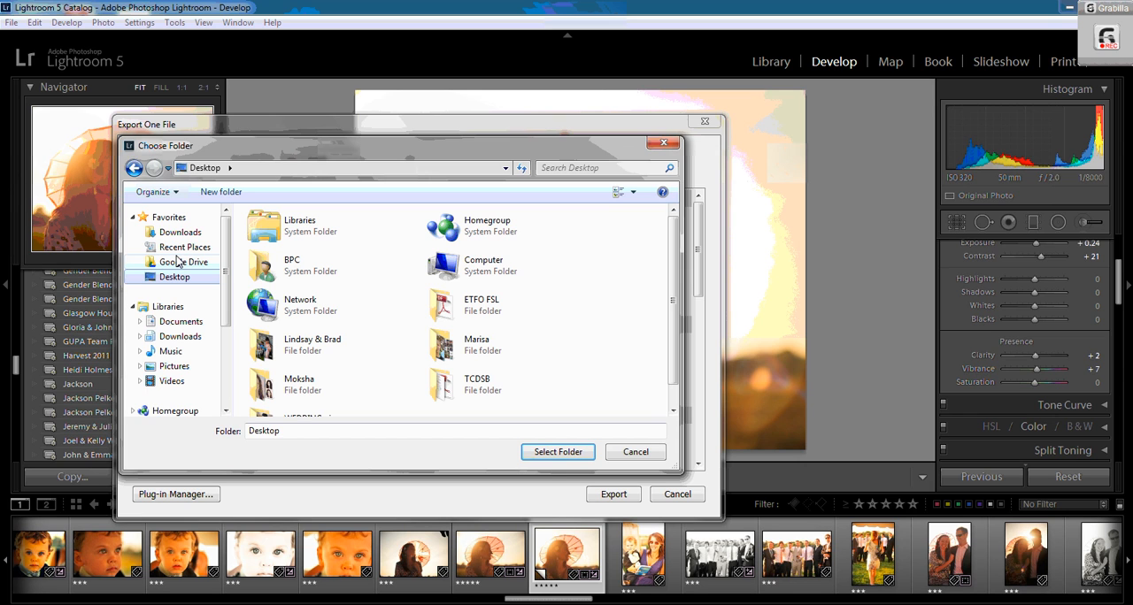
pyautogui.click(558, 452)
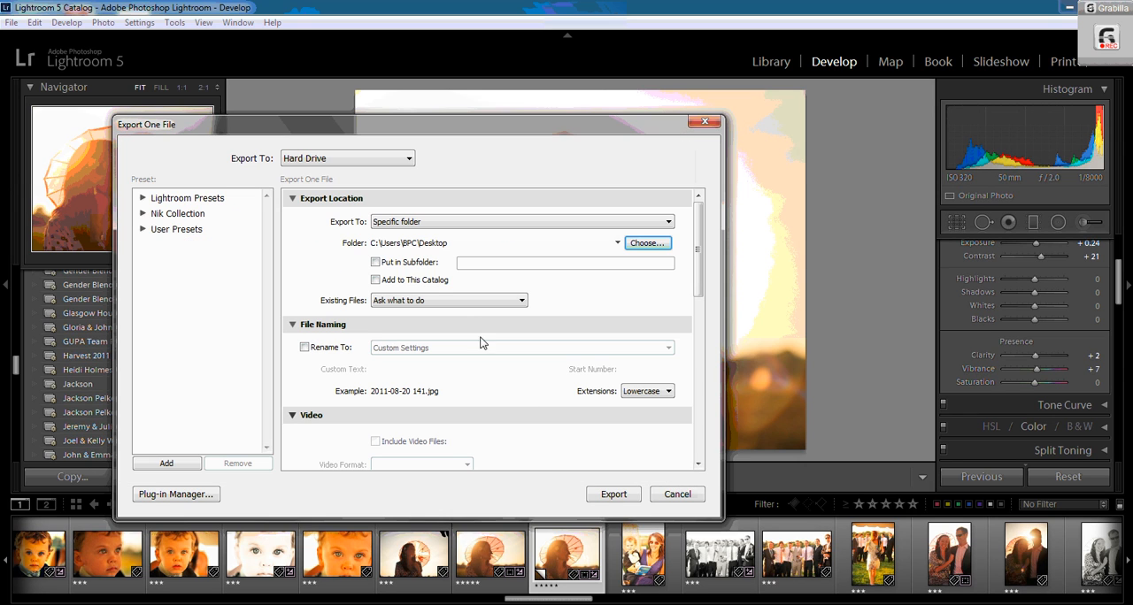
# - Put the export into a subfolder named 8x10 to print
pyautogui.click(375, 263)
pyautogui.click(478, 268)
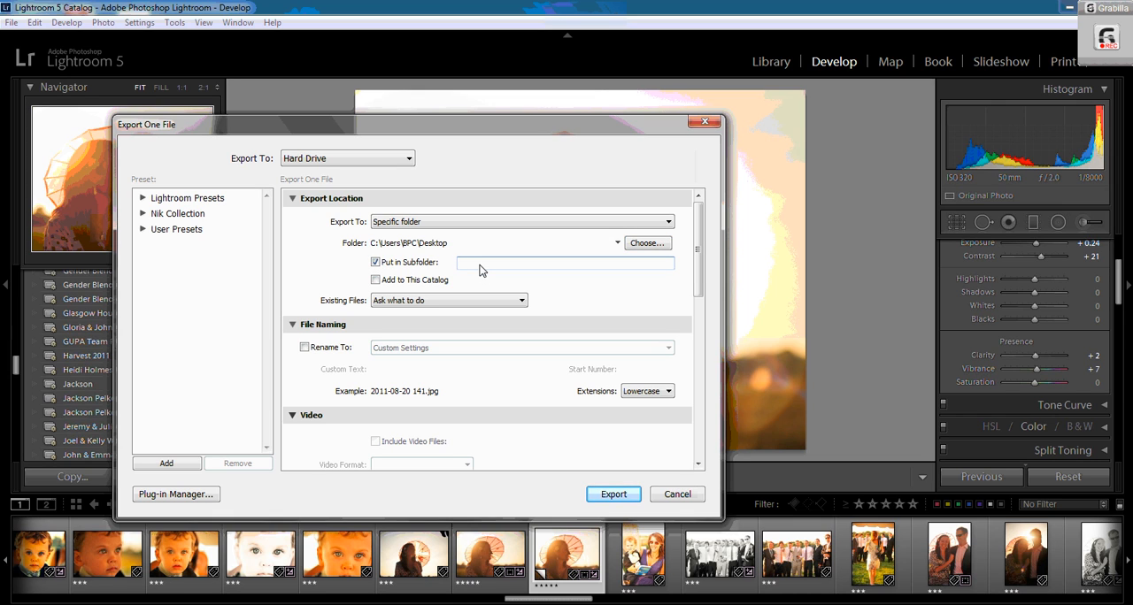
pyautogui.write('8x10 to print')
pyautogui.click(376, 264)
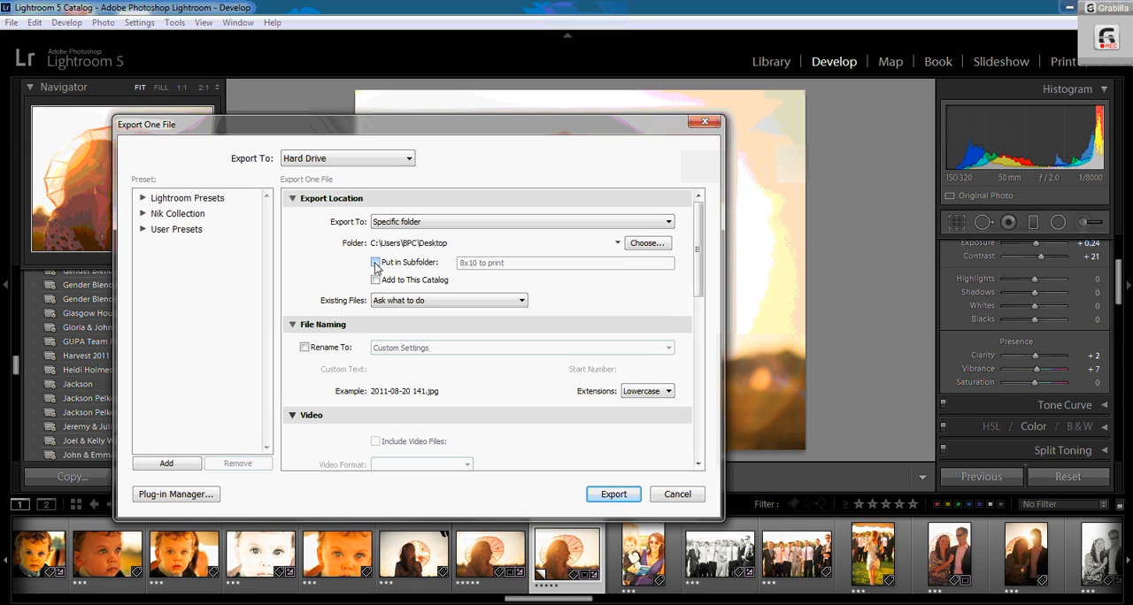
pyautogui.click(375, 264)
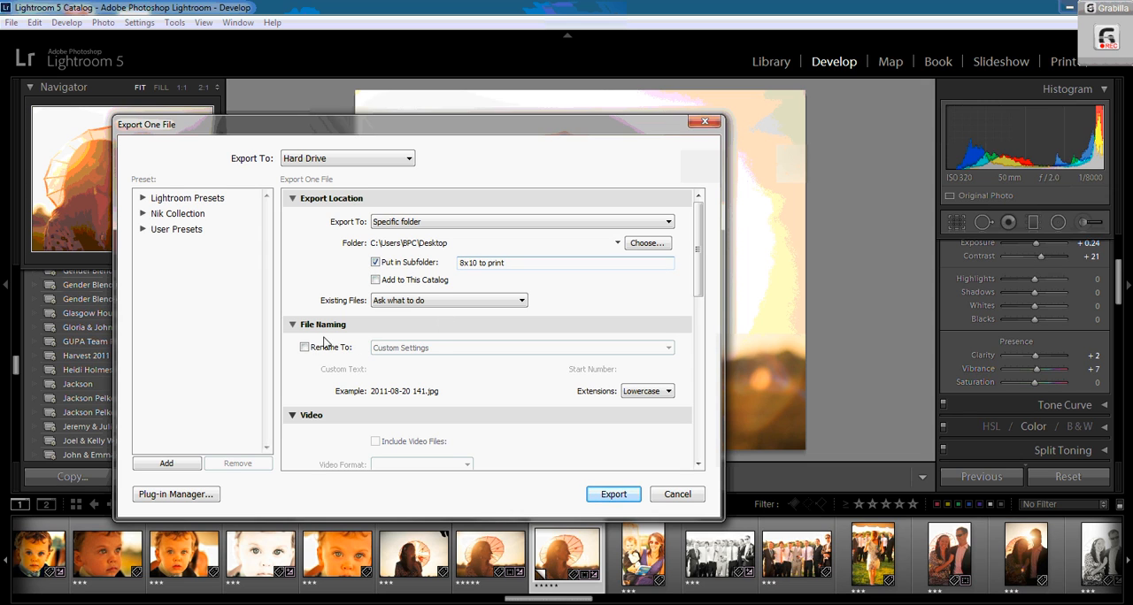
# - Collapse the File Naming and Video sections and turn off the file size limit
pyautogui.click(292, 325)
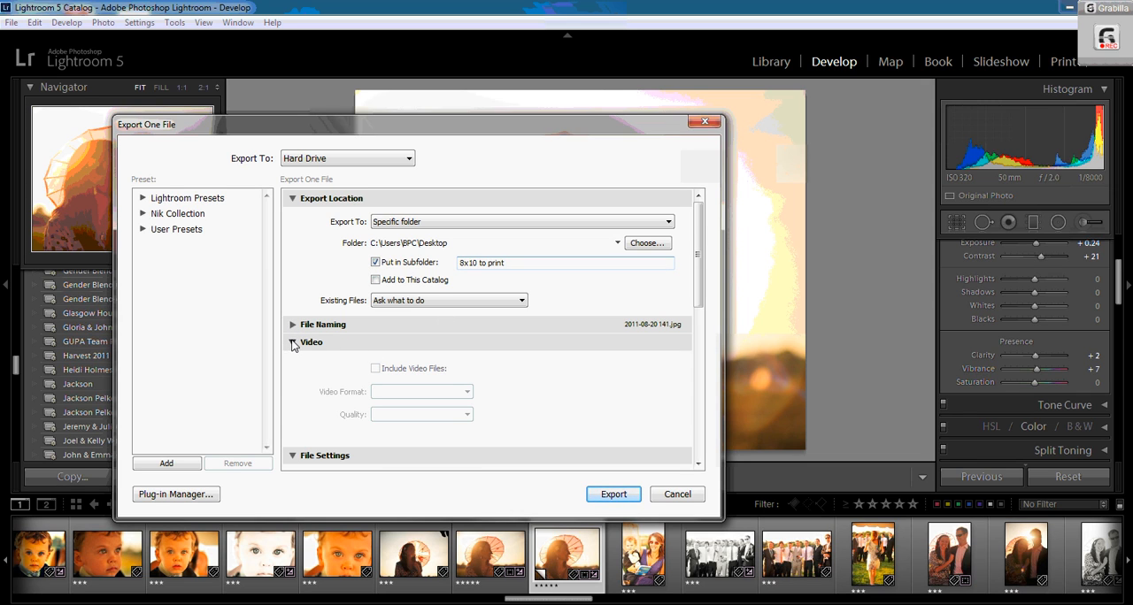
pyautogui.click(293, 343)
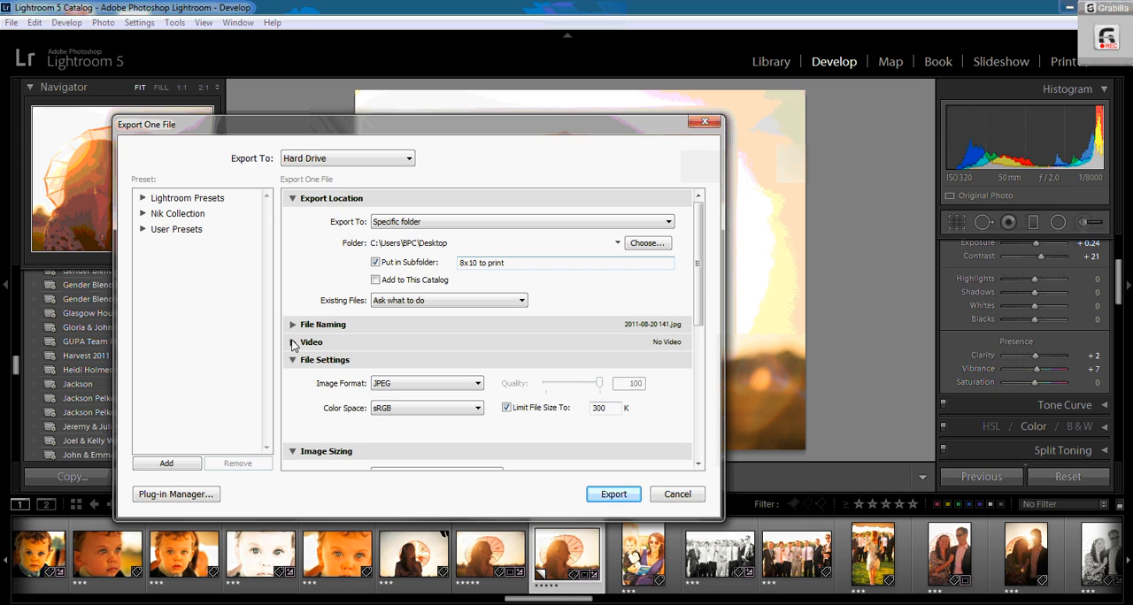
pyautogui.click(507, 408)
pyautogui.click(506, 408)
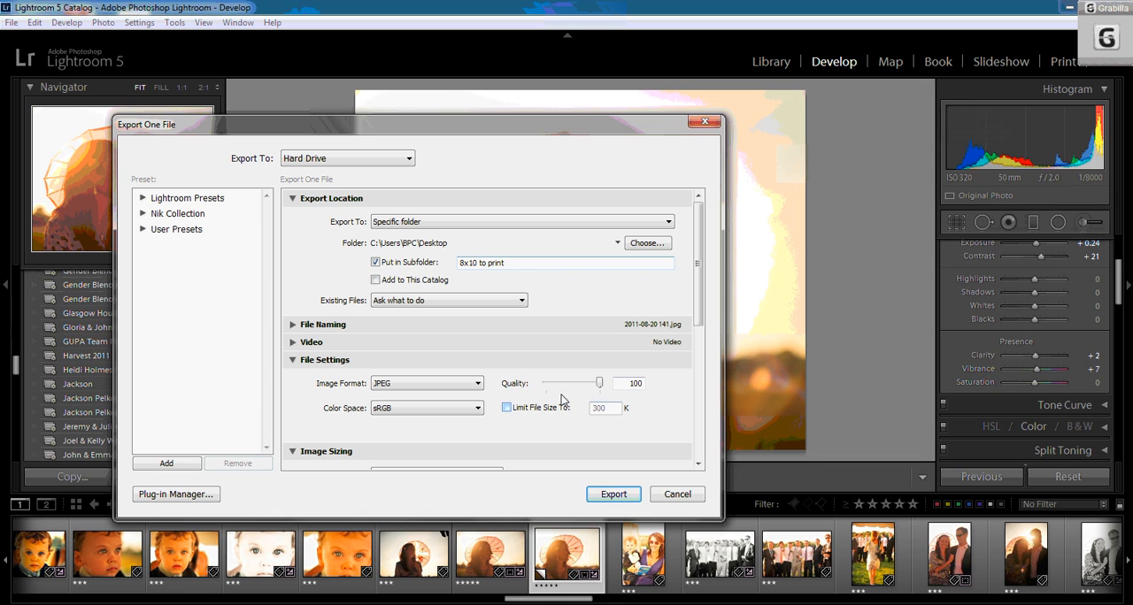
pyautogui.click(627, 386)
# - Resize the export to fit the long edge at 10 in, keeping 300 pixels per inch
pyautogui.scroll(-3, 697, 317)
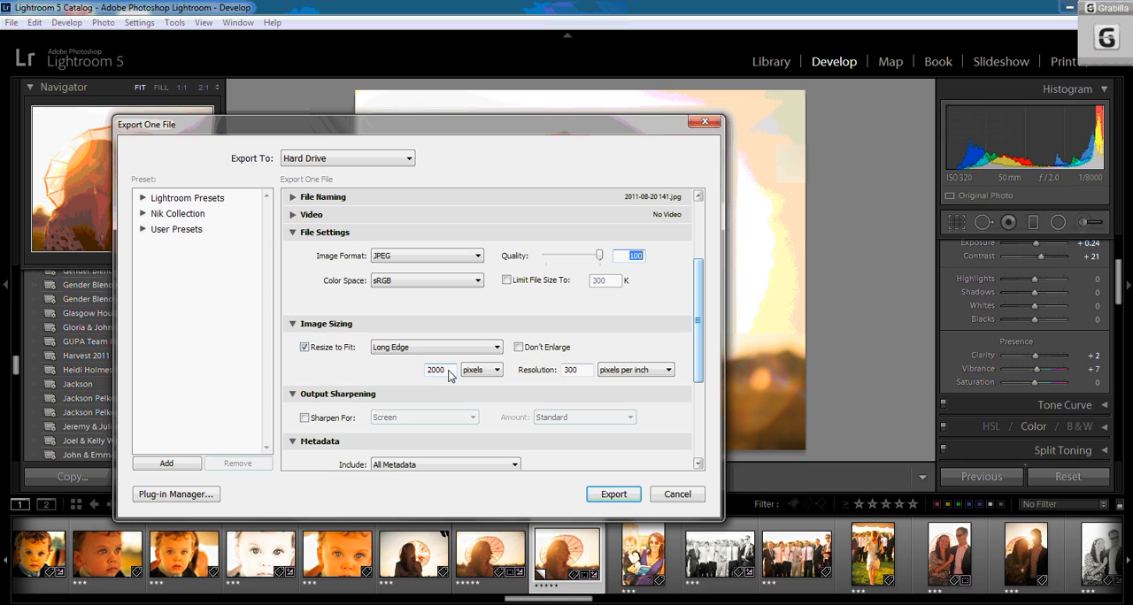
pyautogui.click(305, 348)
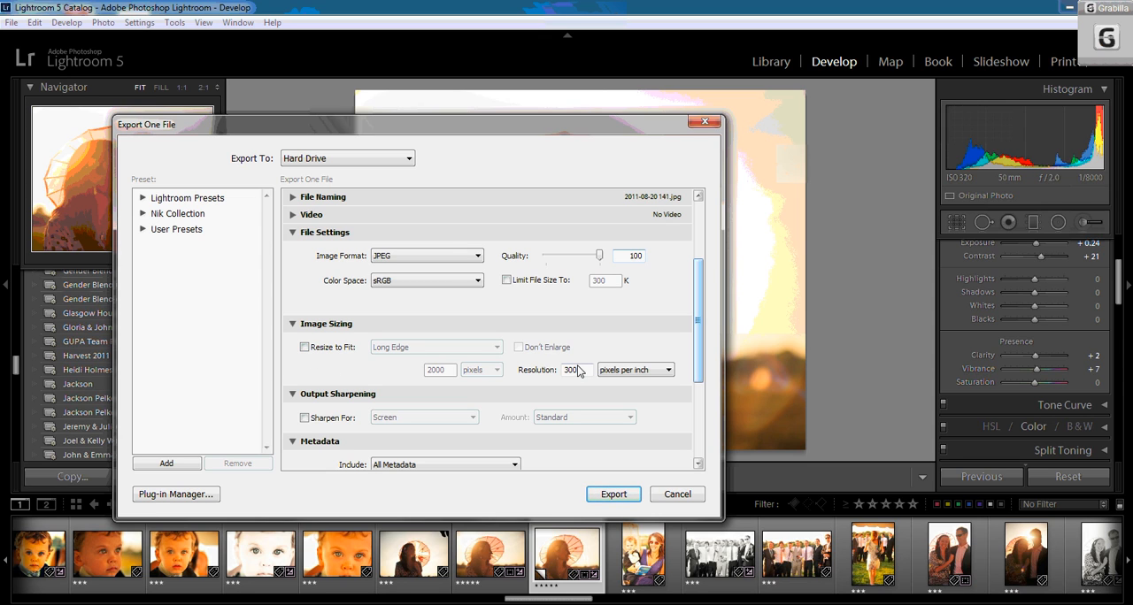
pyautogui.moveTo(582, 375); pyautogui.dragTo(532, 375)
pyautogui.moveTo(696, 300); pyautogui.dragTo(692, 338)
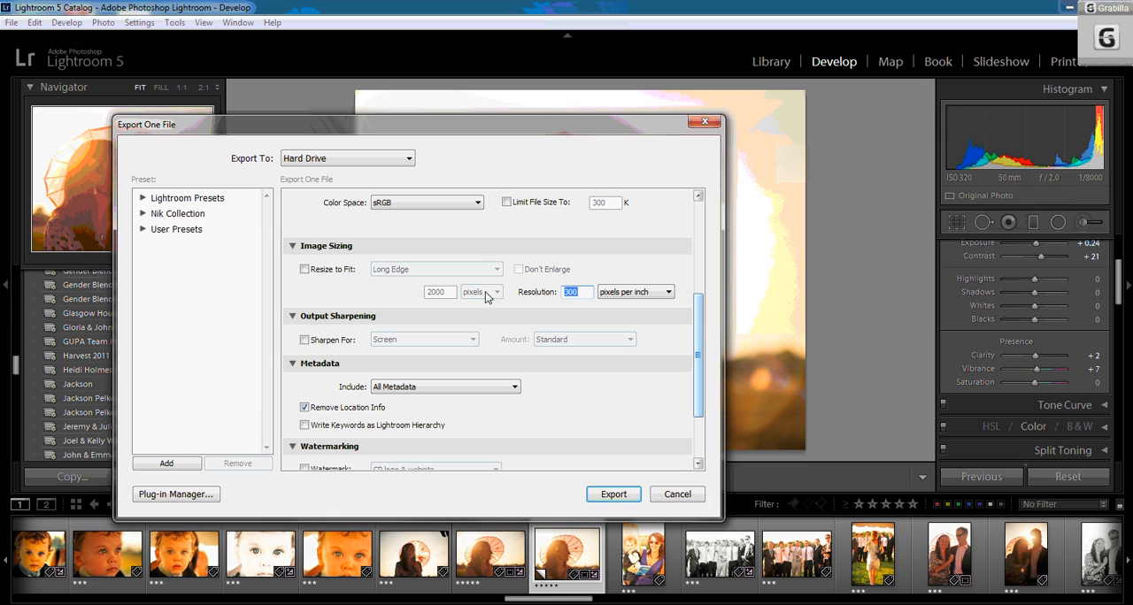
pyautogui.click(304, 269)
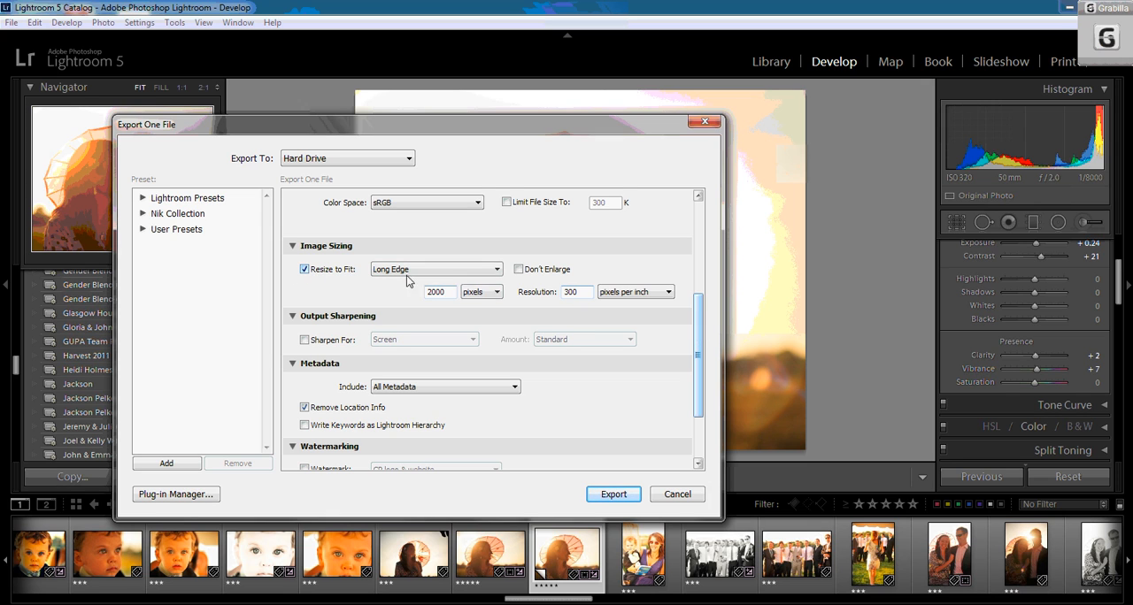
pyautogui.click(492, 292)
pyautogui.click(493, 324)
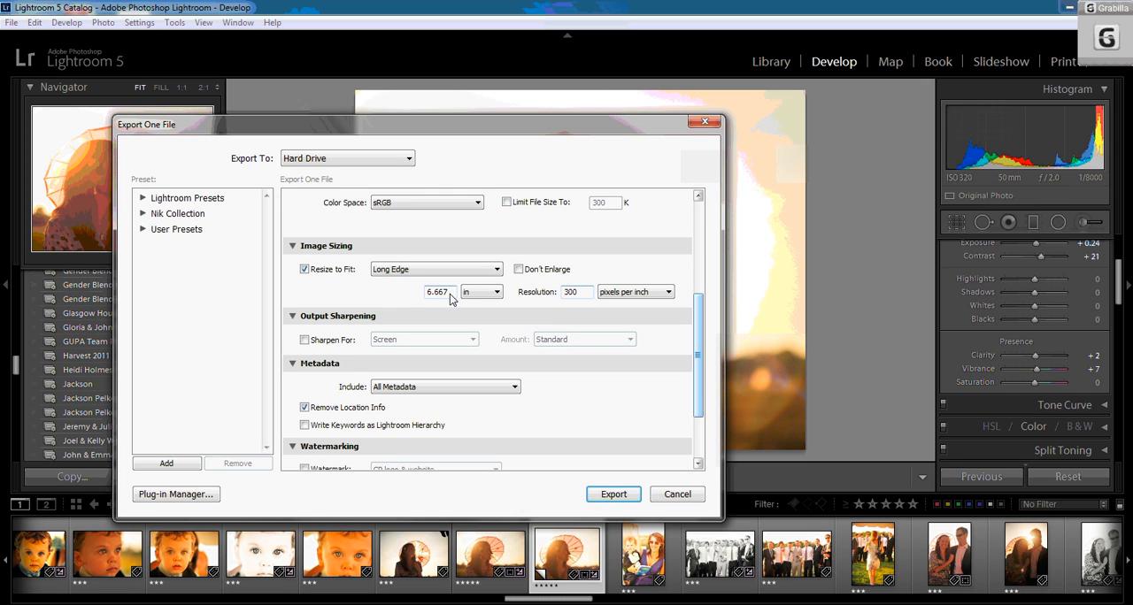
pyautogui.moveTo(450, 294); pyautogui.dragTo(404, 295)
pyautogui.write('10')
pyautogui.click(398, 270)
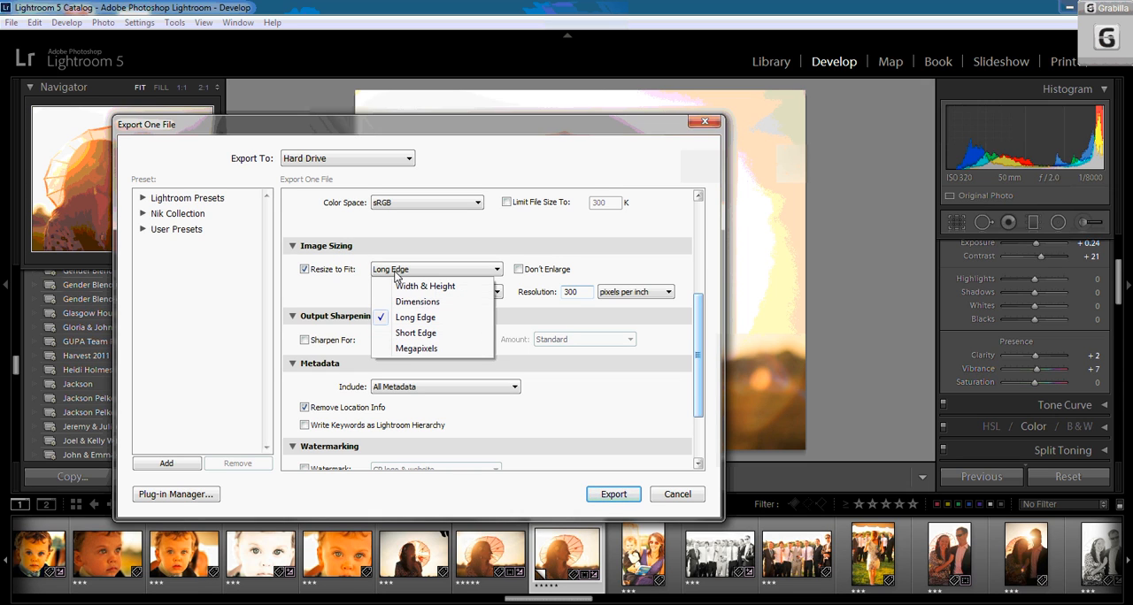
pyautogui.click(421, 320)
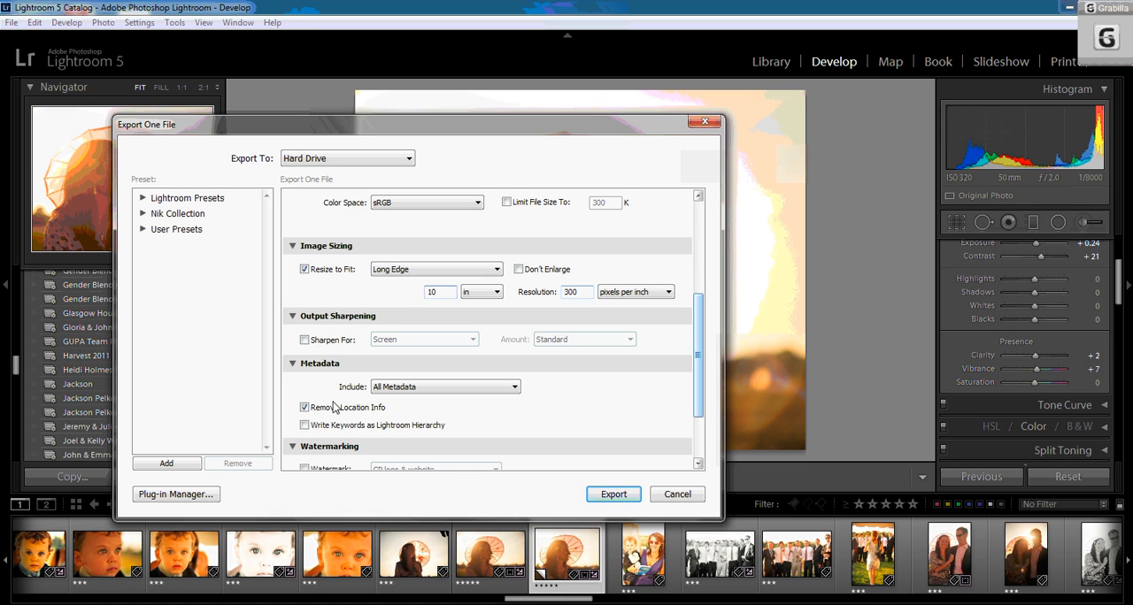
# - Collapse the Watermarking and Post-Processing sections of the export dialog
pyautogui.scroll(-3, 696, 372)
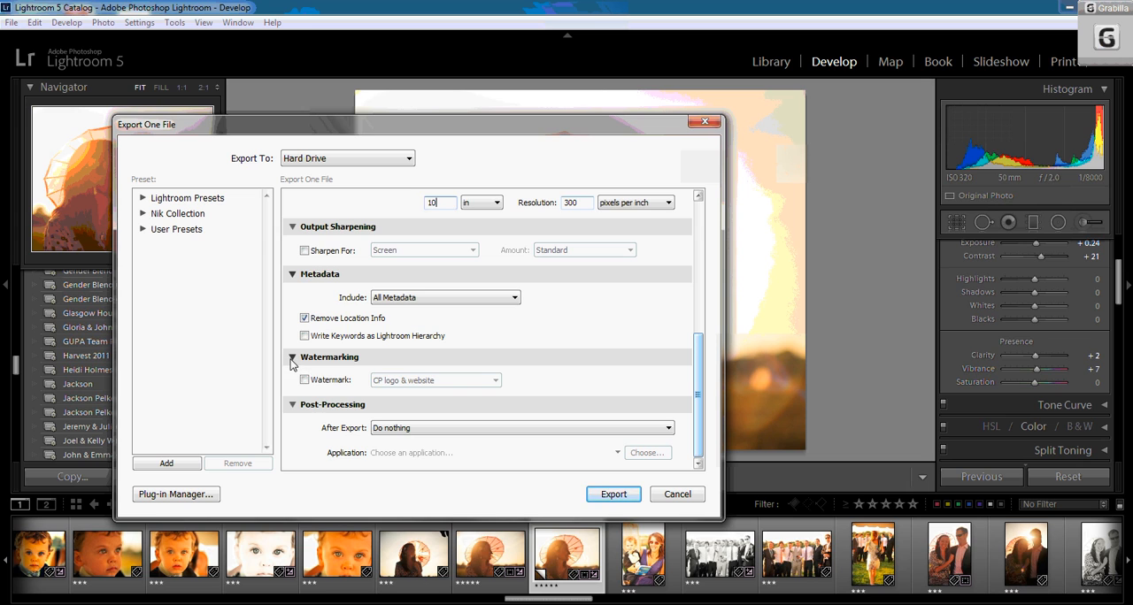
pyautogui.click(293, 360)
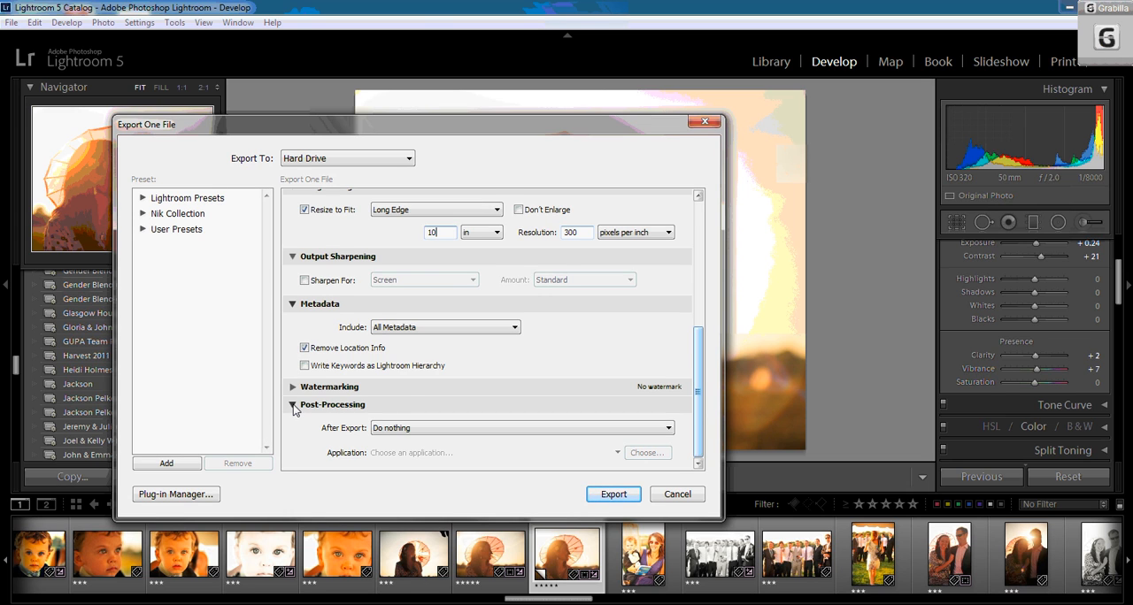
pyautogui.click(293, 405)
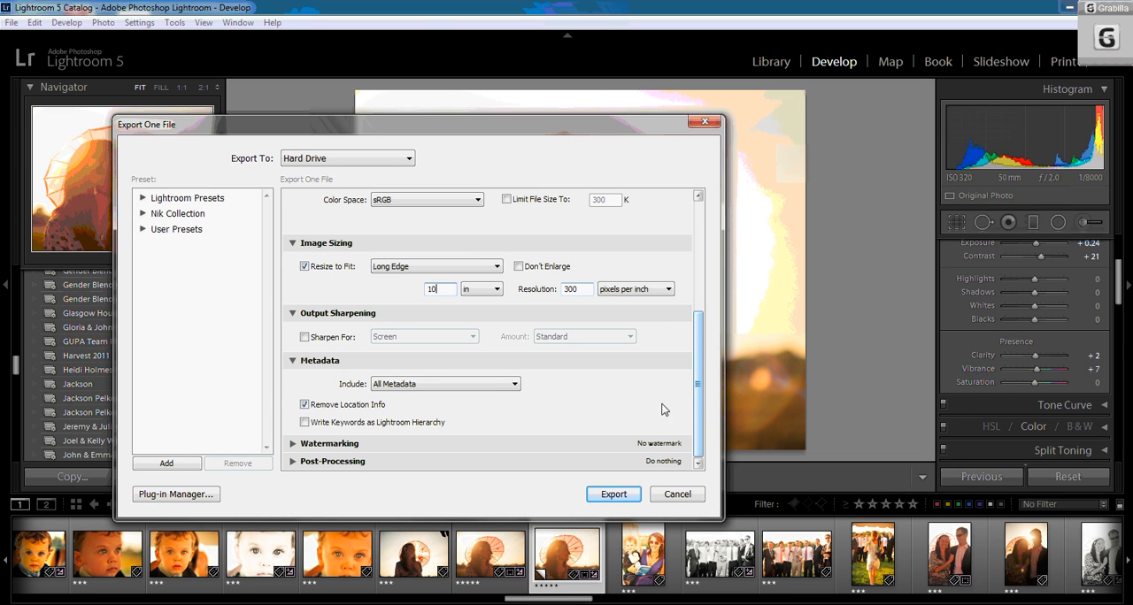
pyautogui.moveTo(696, 398); pyautogui.dragTo(697, 280)
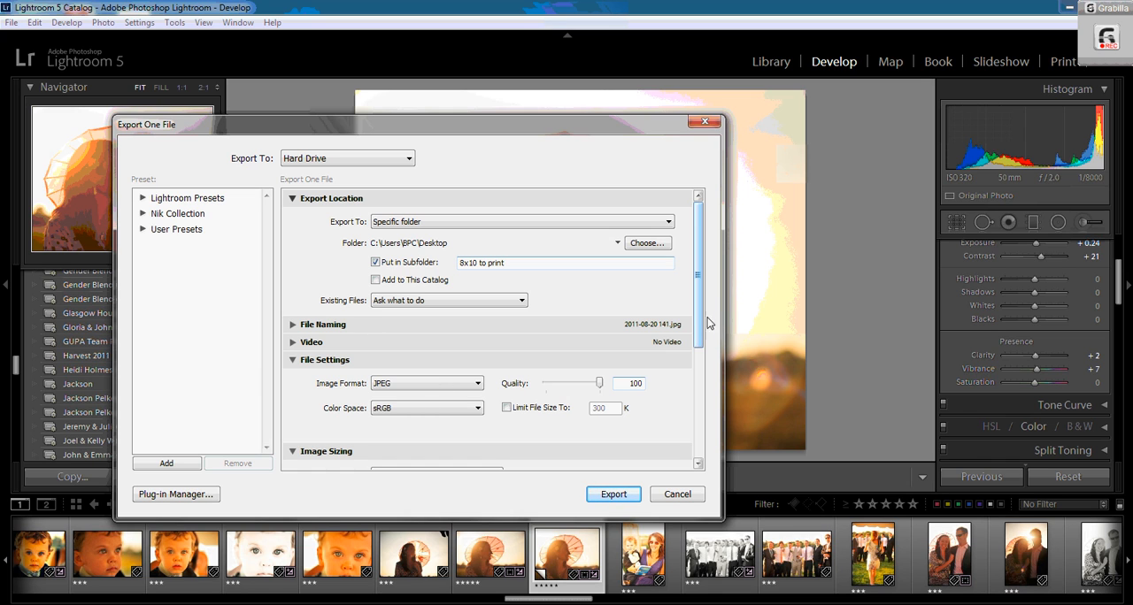
# - Export the photo with the chosen settings
pyautogui.scroll(-3, 703, 324)
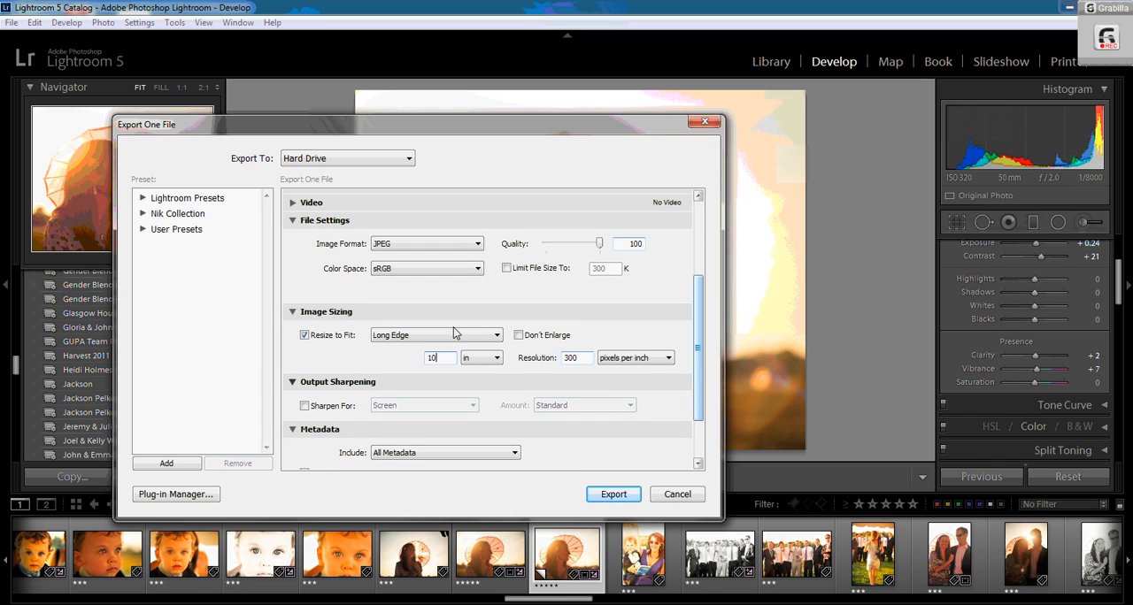
pyautogui.scroll(-2, 696, 361)
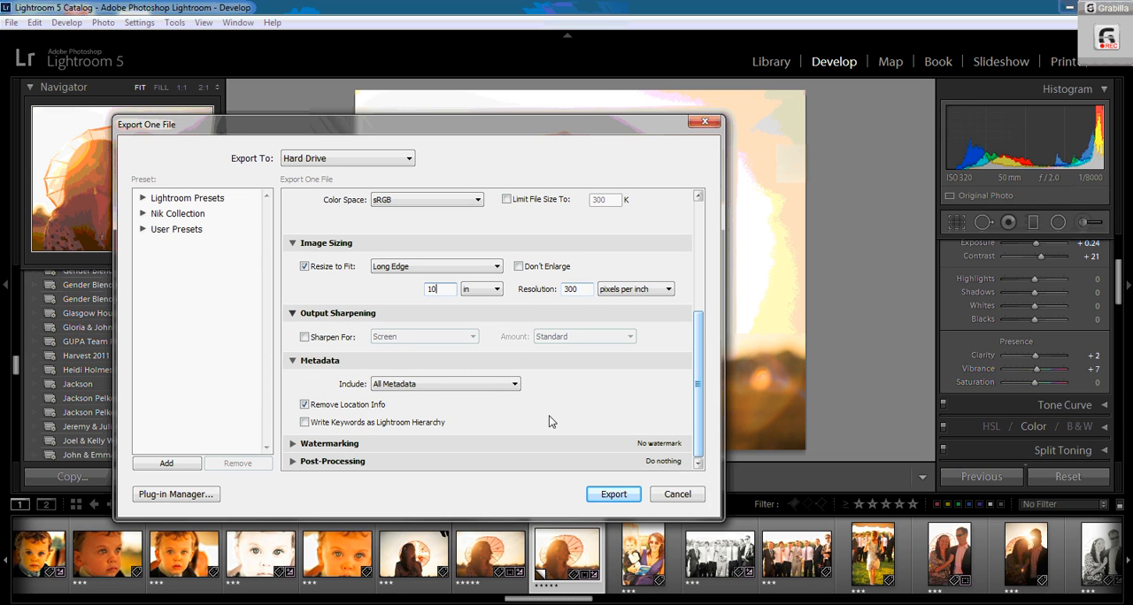
pyautogui.click(615, 498)
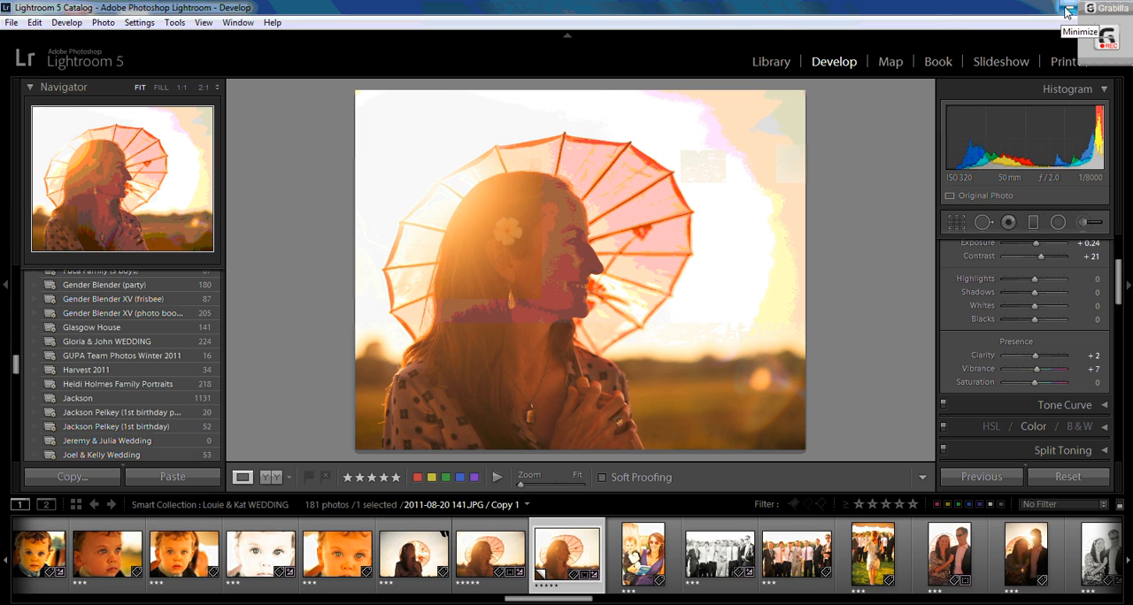
# - Minimize Lightroom, move the 8x10 to print folder on the desktop and open it
pyautogui.click(1066, 11)
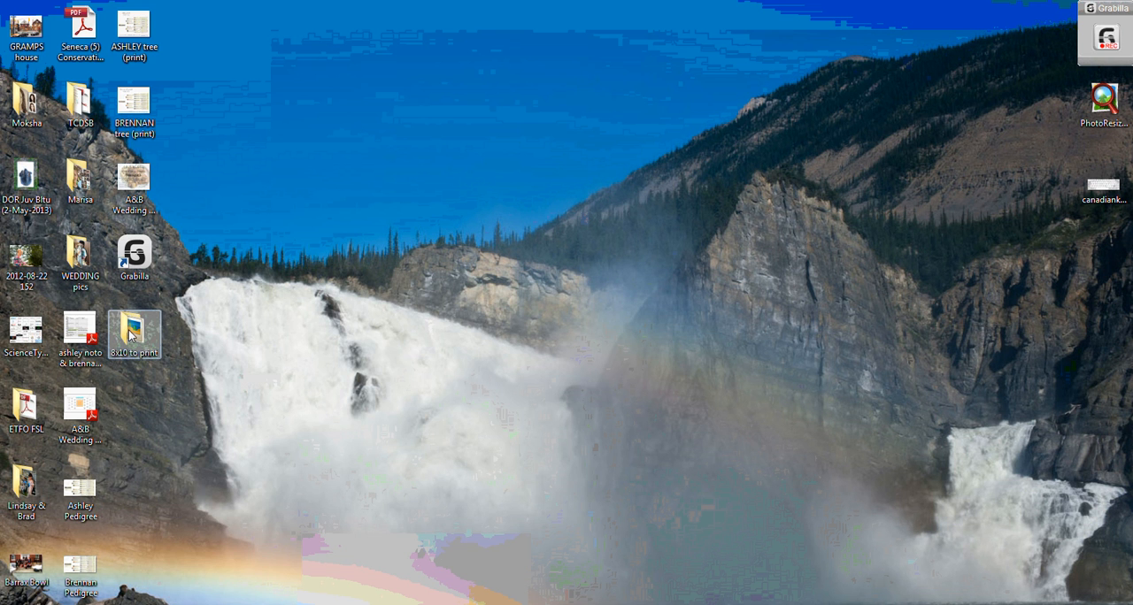
pyautogui.moveTo(131, 334); pyautogui.dragTo(459, 184)
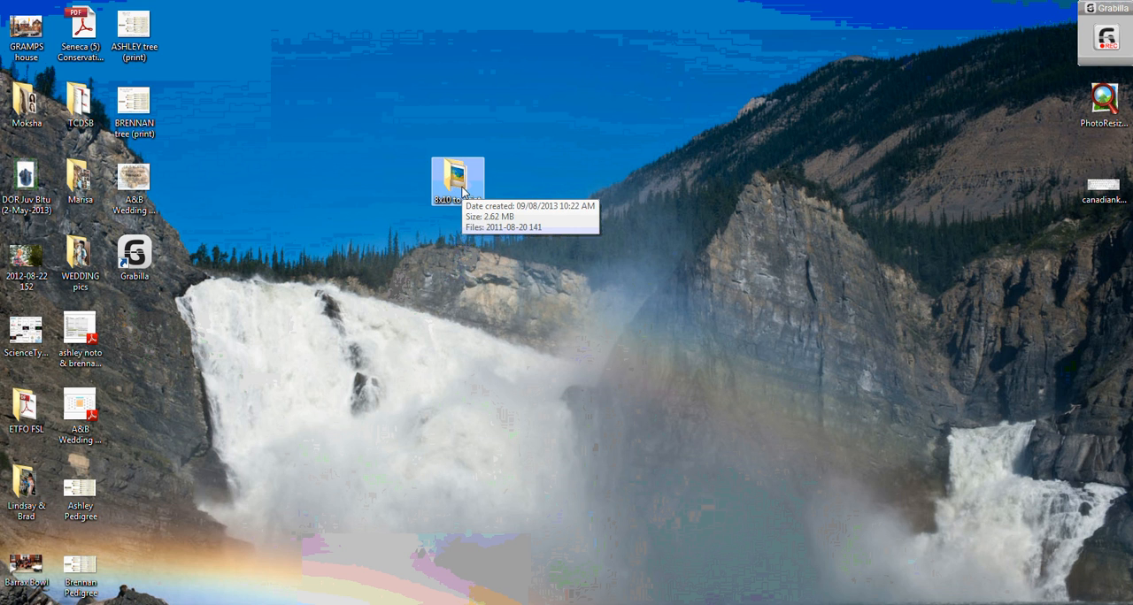
pyautogui.doubleClick(460, 185)
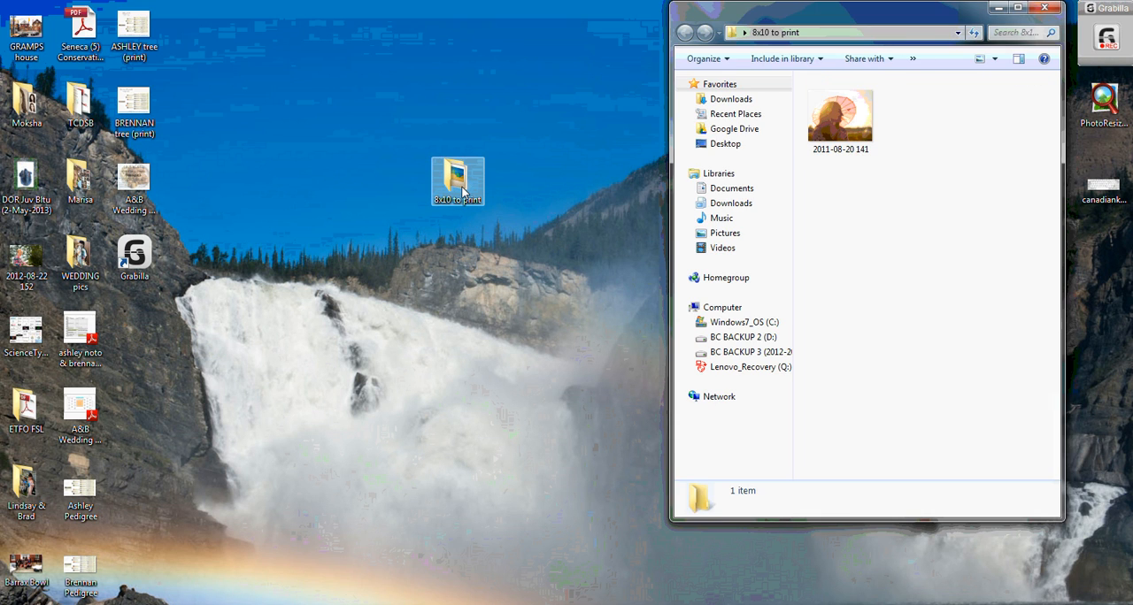
# - Open the exported photo in the Picasa Photo Viewer and zoom in to inspect its detail
pyautogui.click(831, 129)
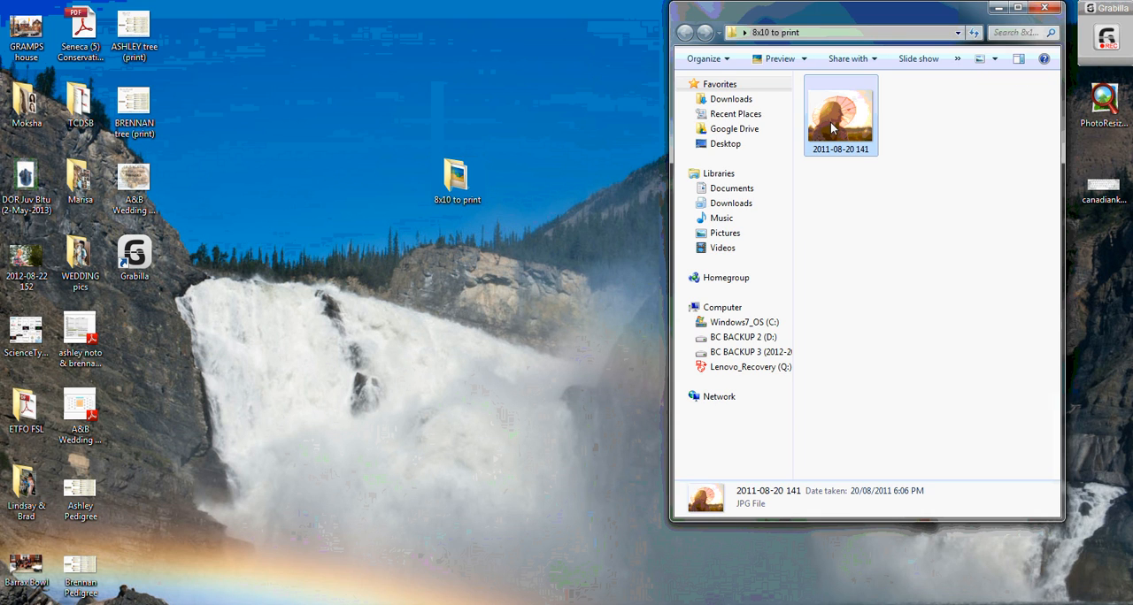
pyautogui.doubleClick(832, 129)
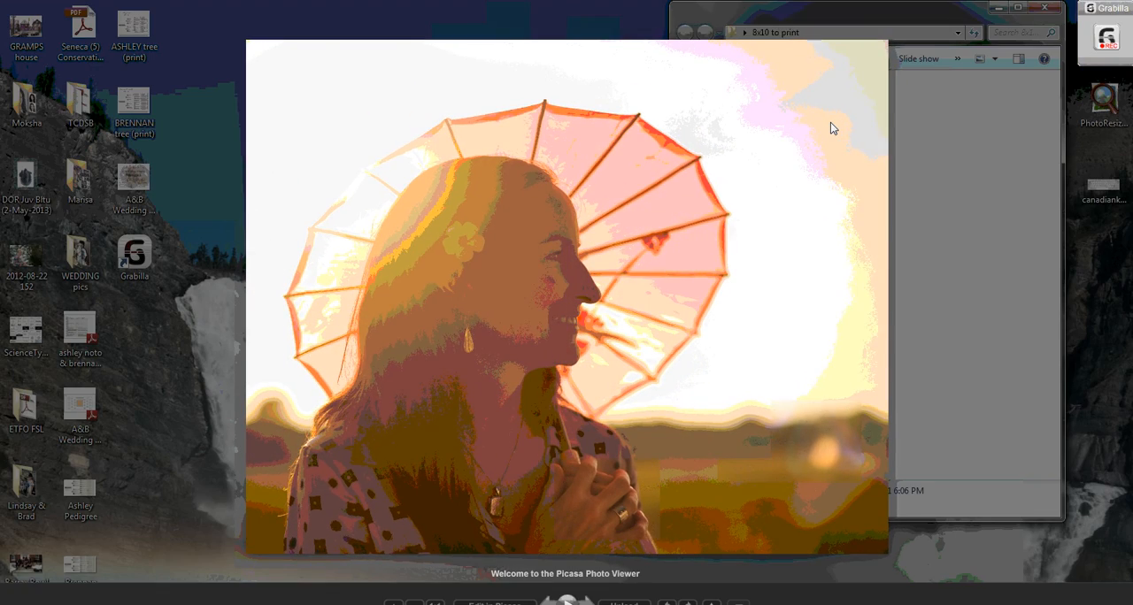
pyautogui.scroll(5, 830, 129)
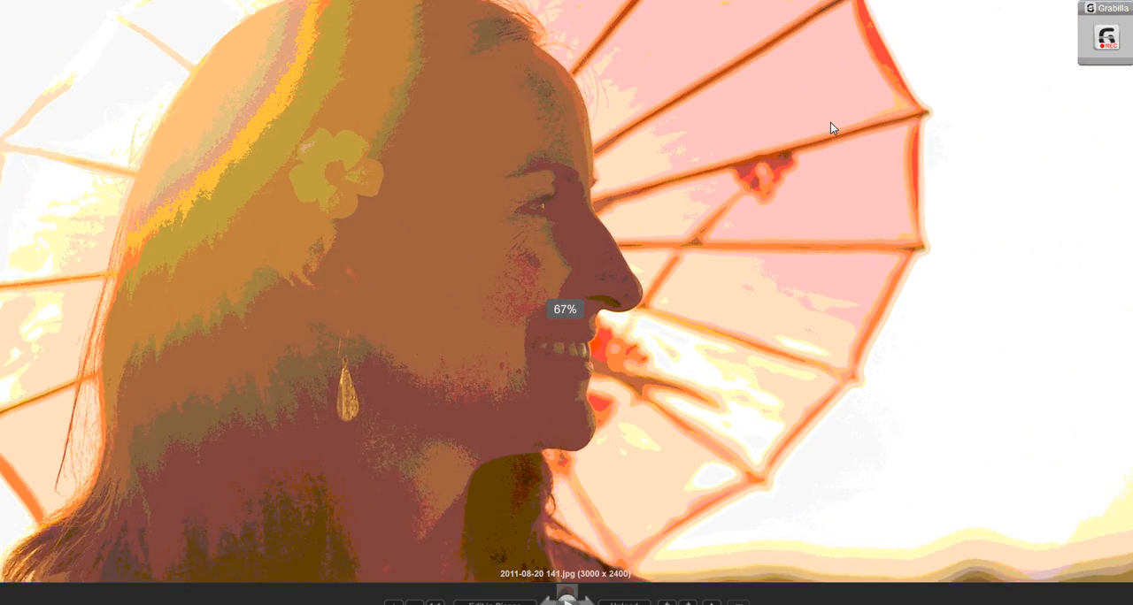
pyautogui.scroll(1, 830, 128)
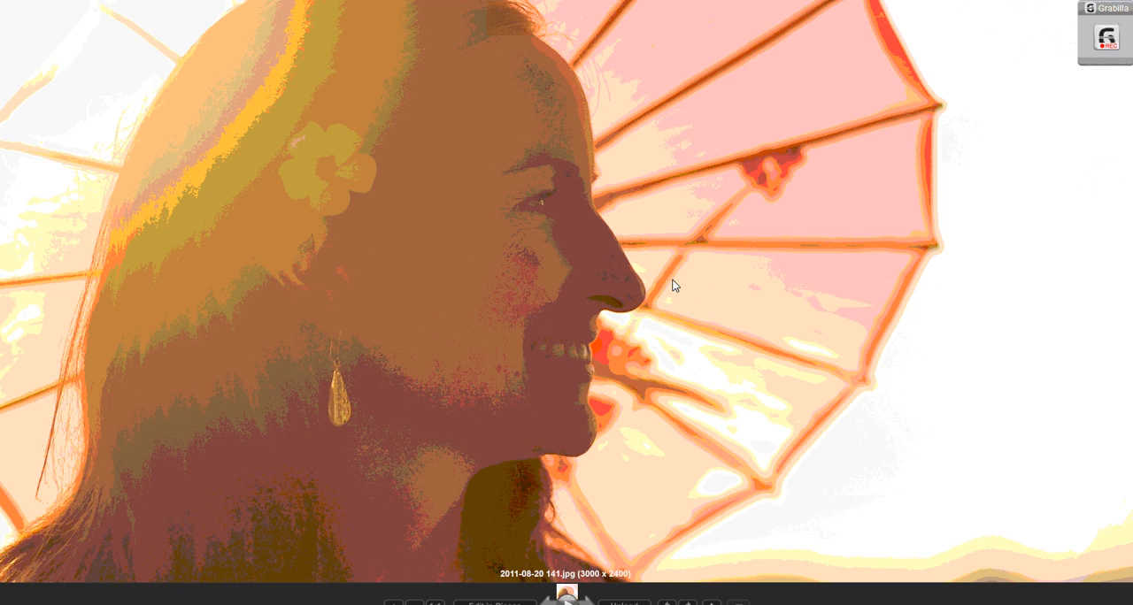
pyautogui.moveTo(675, 285); pyautogui.dragTo(781, 336)
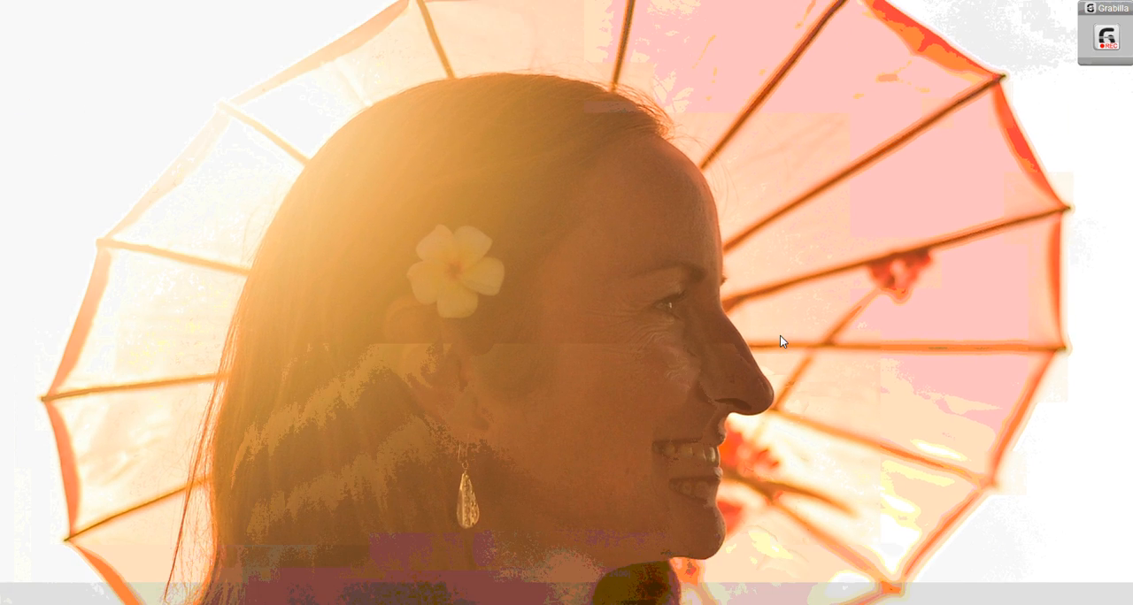
pyautogui.scroll(-5, 755, 291)
pyautogui.scroll(-1, 757, 287)
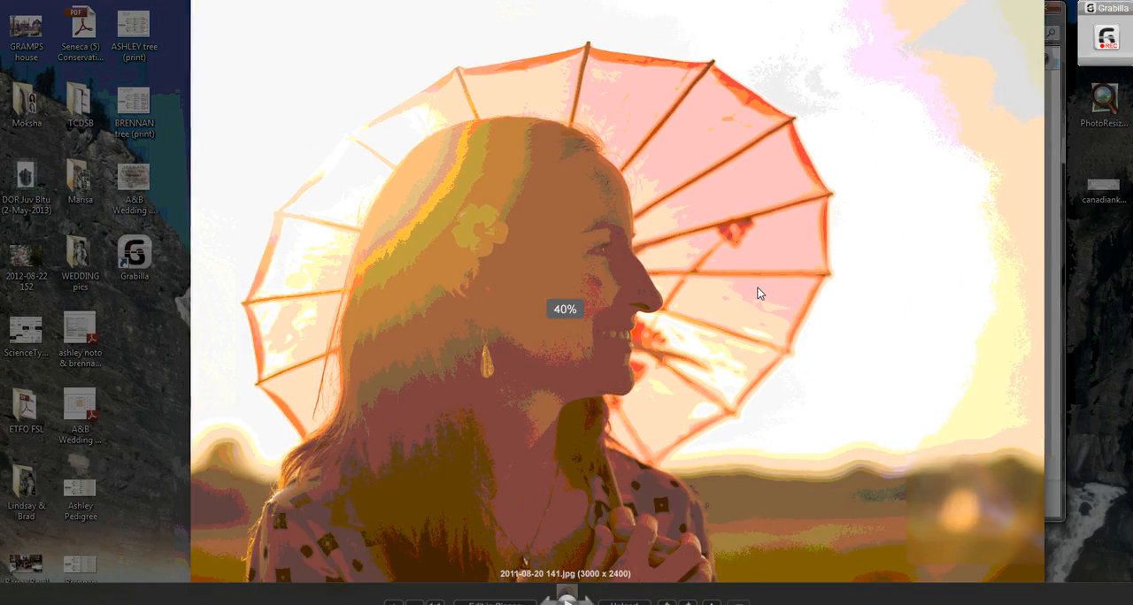
pyautogui.moveTo(790, 291); pyautogui.dragTo(753, 271)
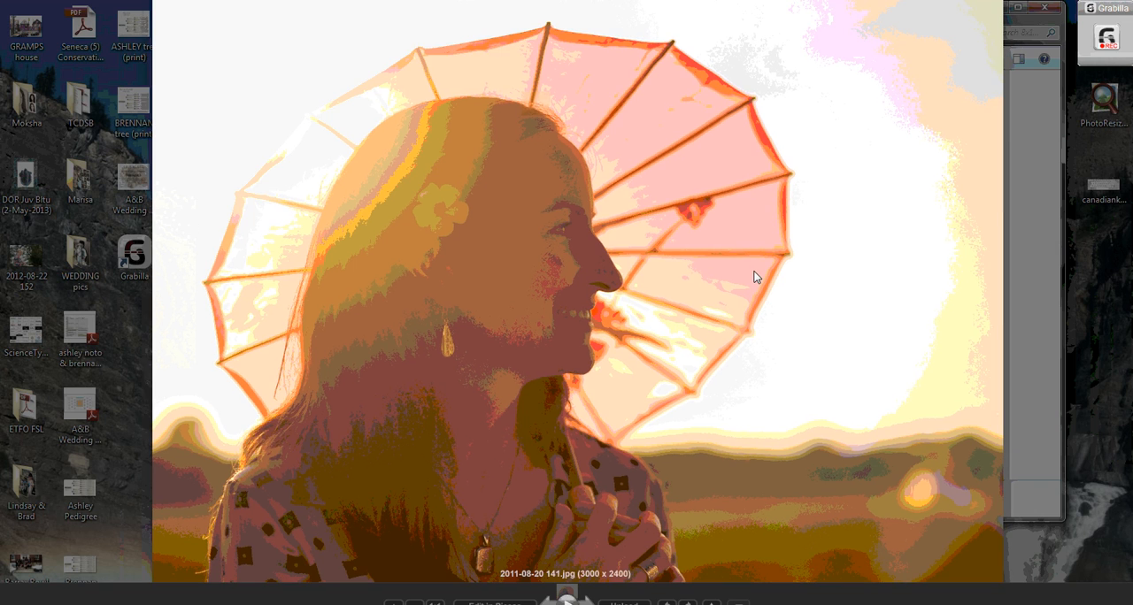